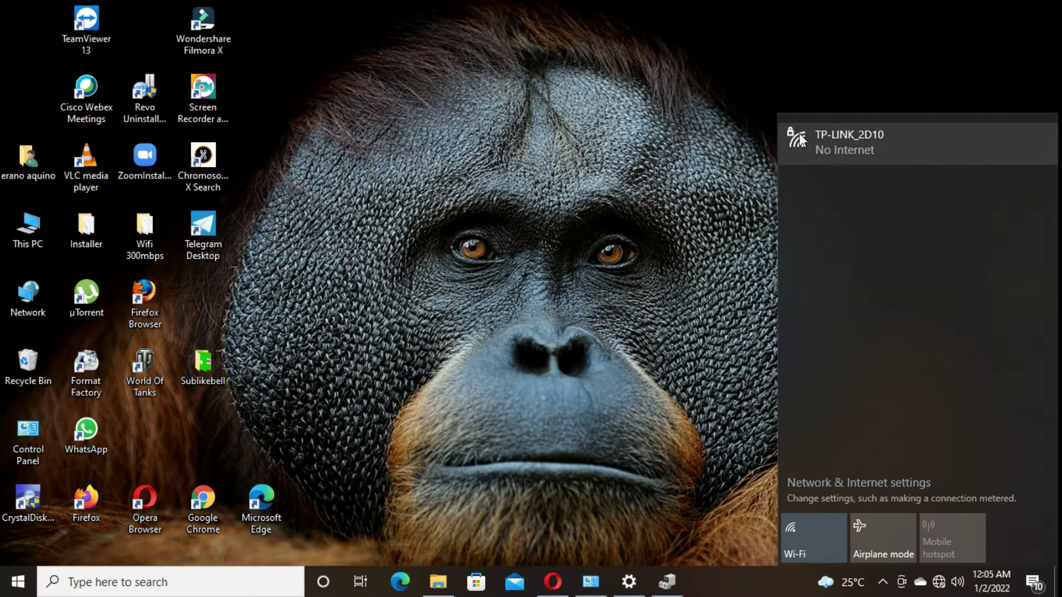
Step: Expand the TP-LINK_2D10 entry in the Wi-Fi list to view its connection details
{"action": "left_click", "coordinate": [833, 151]}
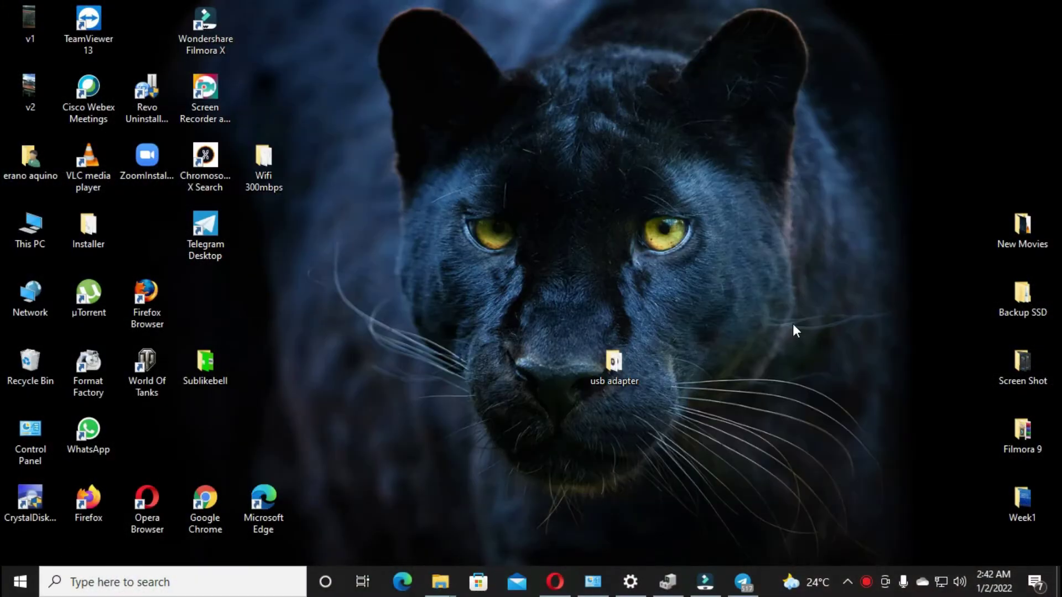
Step: From This PC, open the DVD's TL-WN823N folder and run Setup as administrator
{"action": "double_click", "coordinate": [31, 229]}
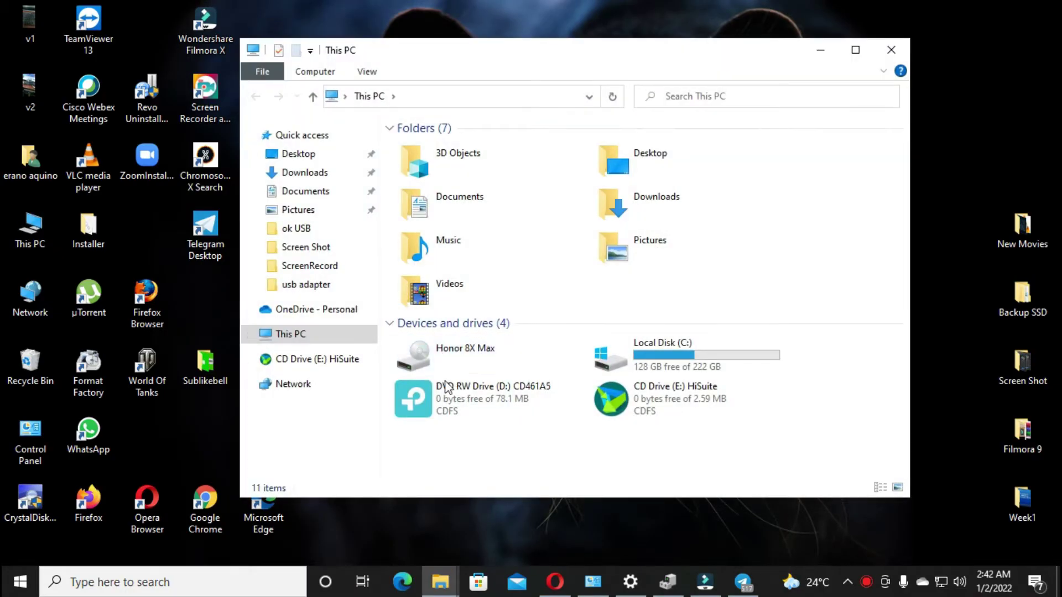
{"action": "right_click", "coordinate": [447, 387]}
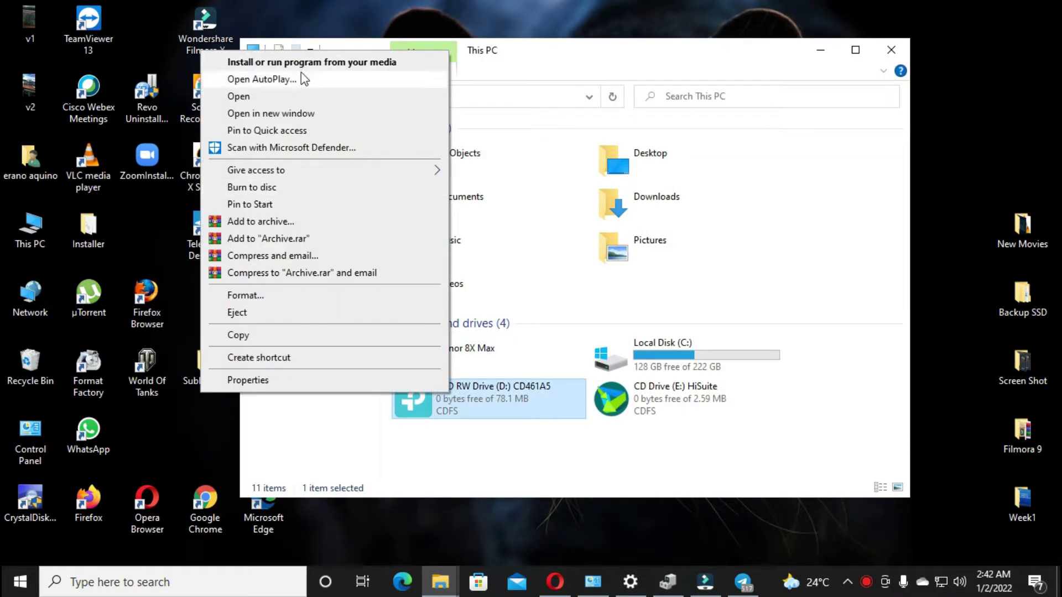
{"action": "left_click", "coordinate": [283, 98]}
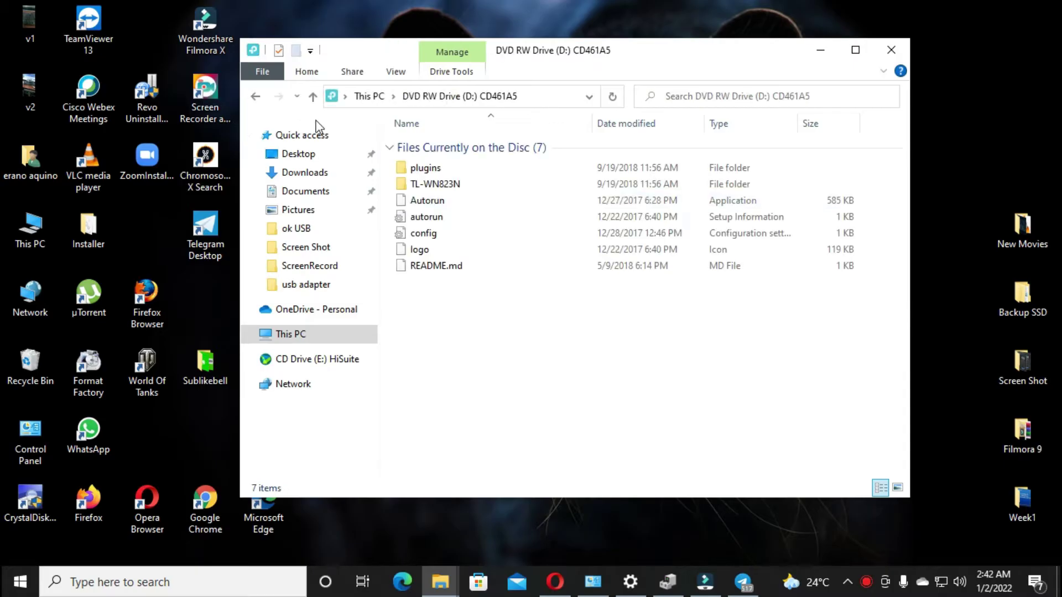
{"action": "double_click", "coordinate": [434, 186]}
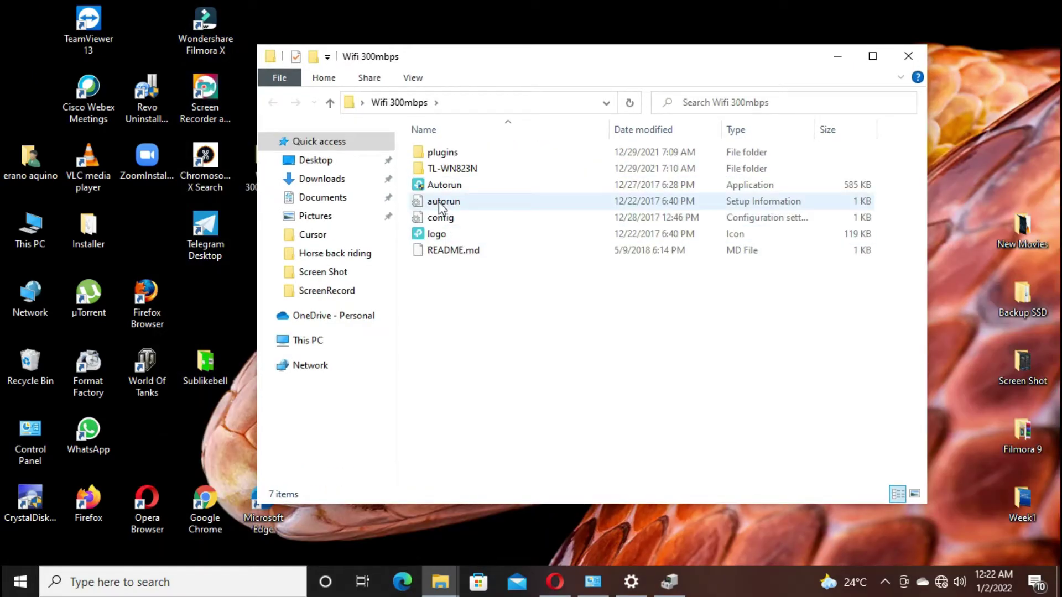
{"action": "mouse_move", "coordinate": [453, 168]}
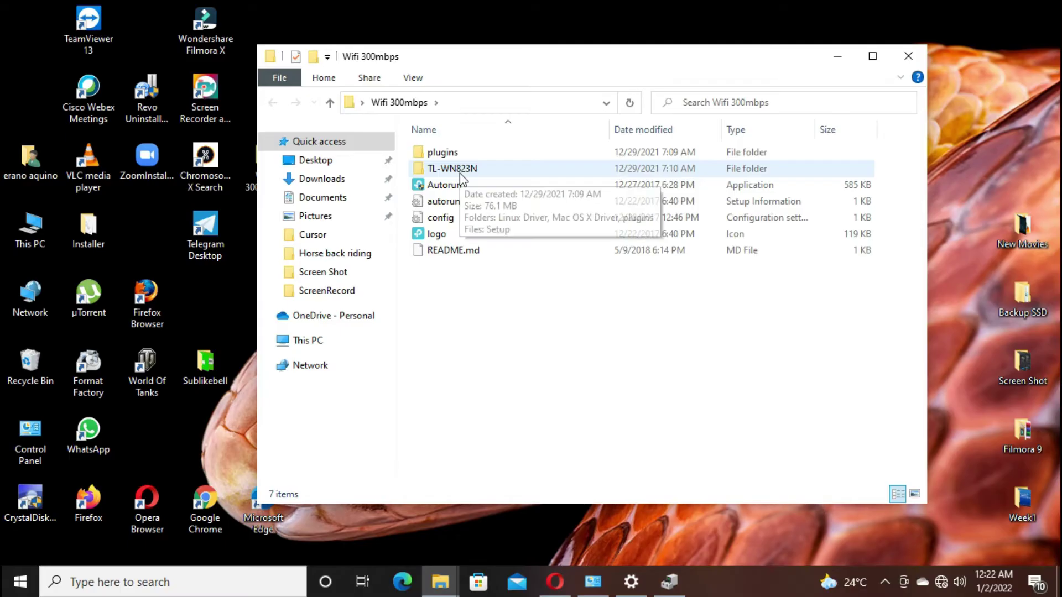
{"action": "double_click", "coordinate": [464, 172]}
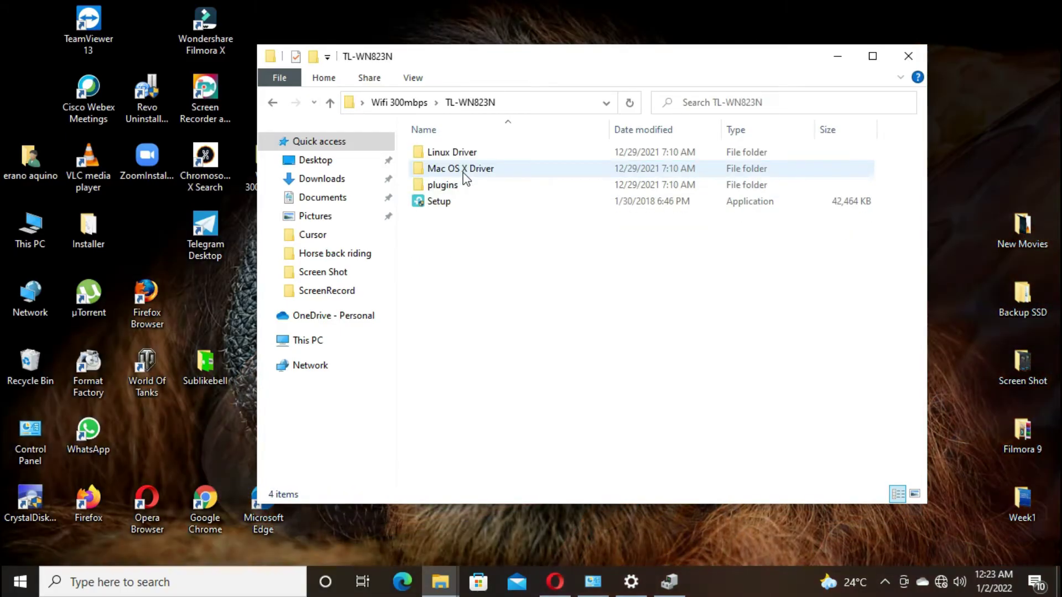
{"action": "right_click", "coordinate": [440, 207]}
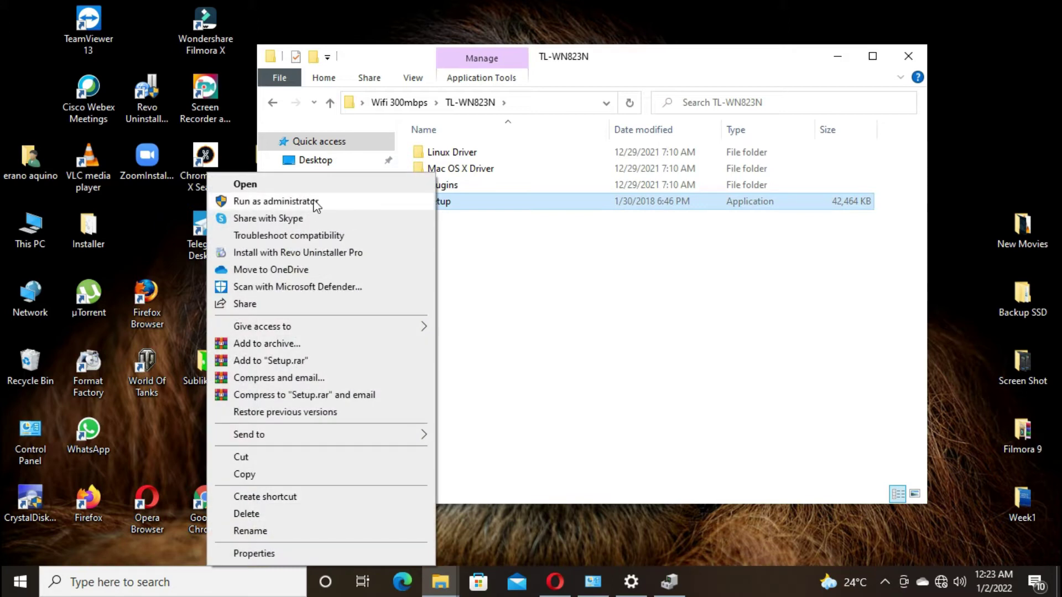
{"action": "left_click", "coordinate": [315, 202]}
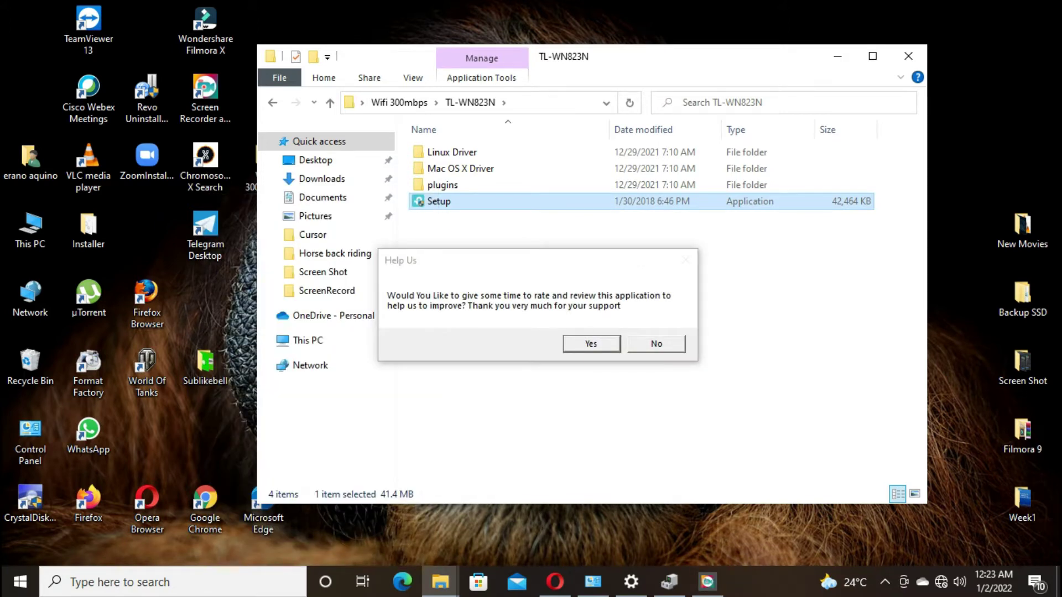
Step: Answer No on the Help Us review prompt so the driver installation proceeds
{"action": "left_click", "coordinate": [592, 344]}
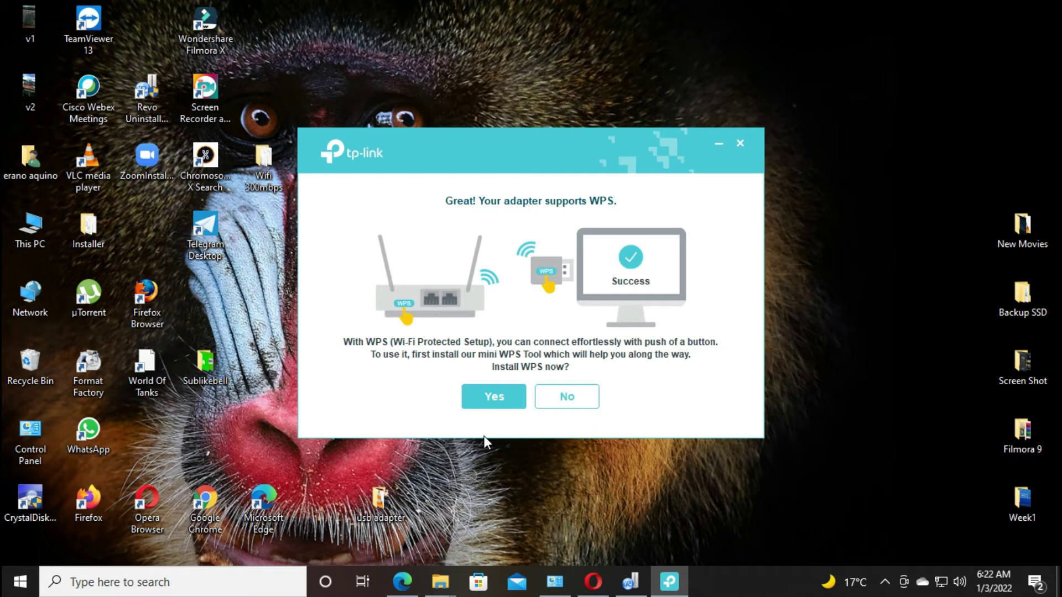
Step: Accept the WPS Tool install and start it in the default folder
{"action": "left_click", "coordinate": [489, 404]}
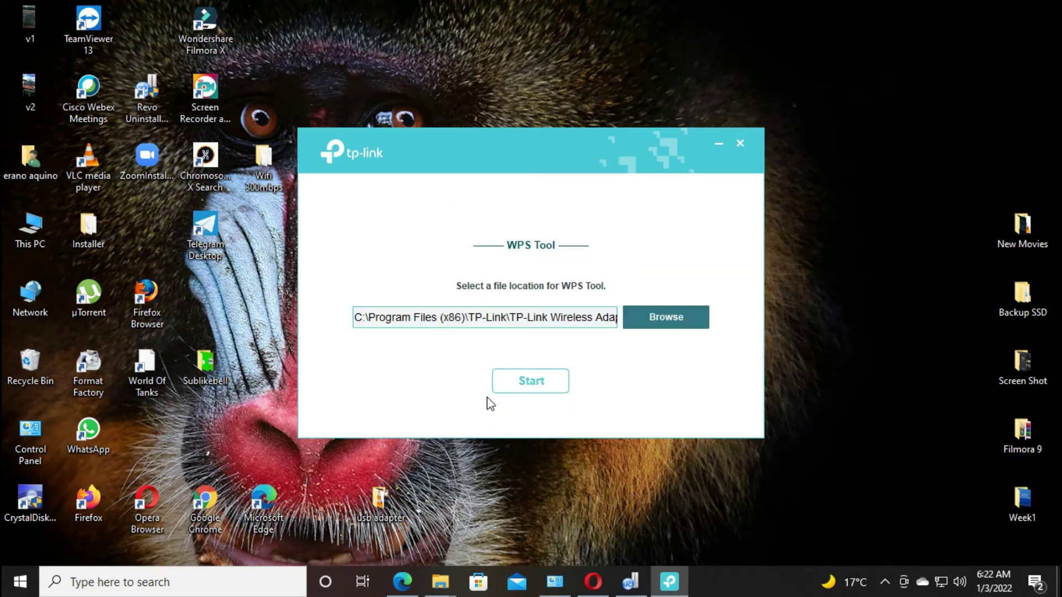
{"action": "left_click", "coordinate": [531, 382]}
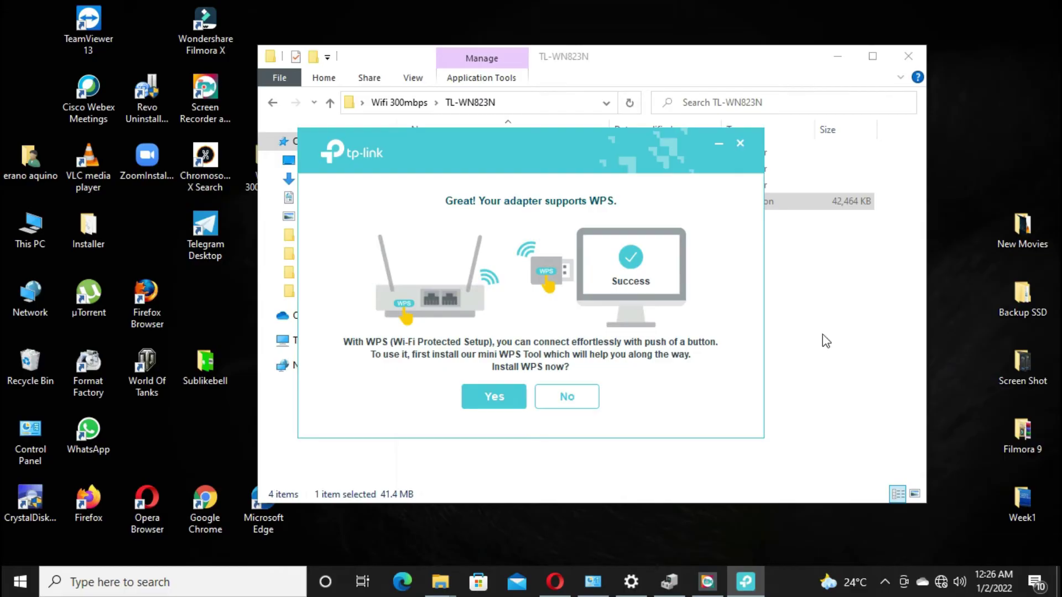
Step: Join the TP-LINK_2D10 Wi-Fi network with its security key, then close the network list
{"action": "left_click", "coordinate": [942, 582]}
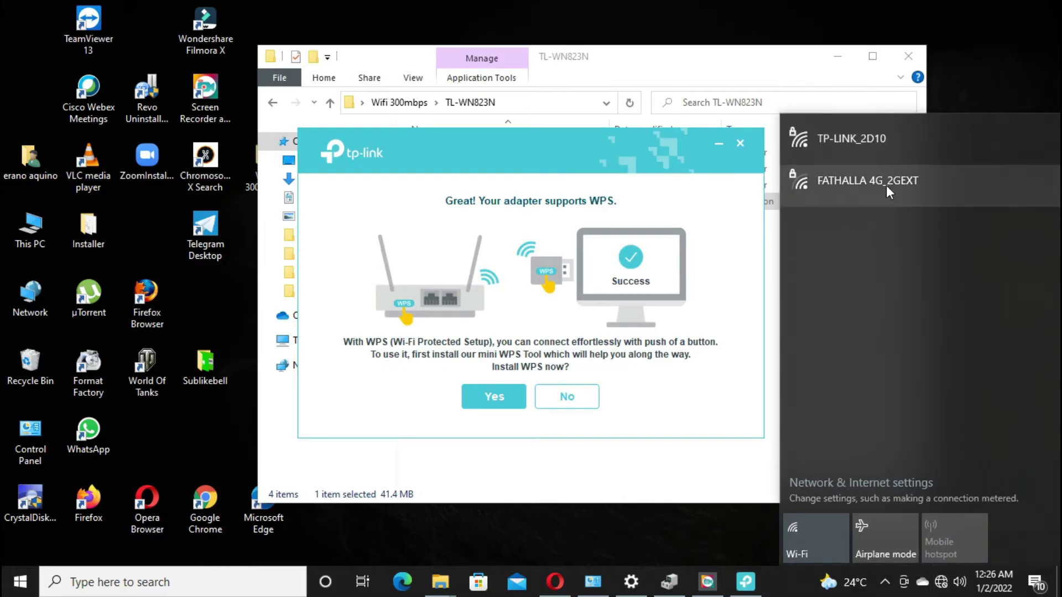
{"action": "left_click", "coordinate": [855, 143]}
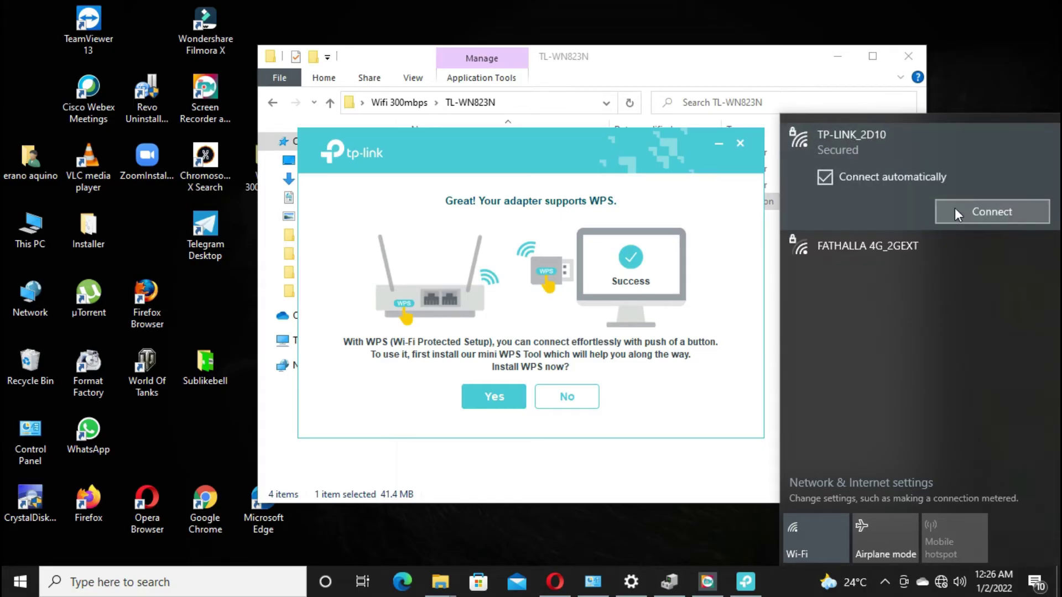
{"action": "left_click", "coordinate": [976, 215]}
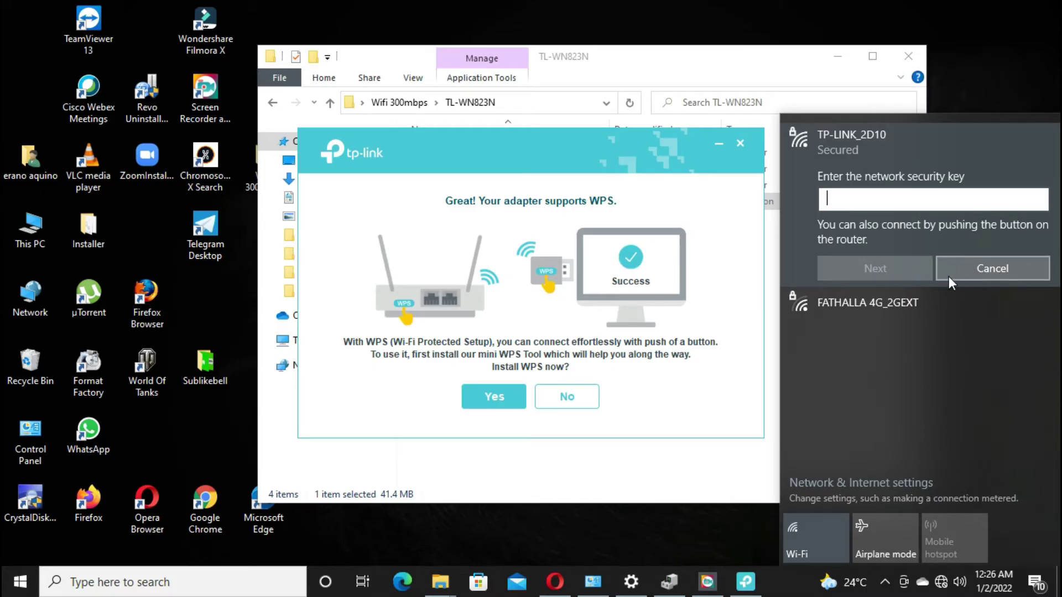
{"action": "type", "text": "*******"}
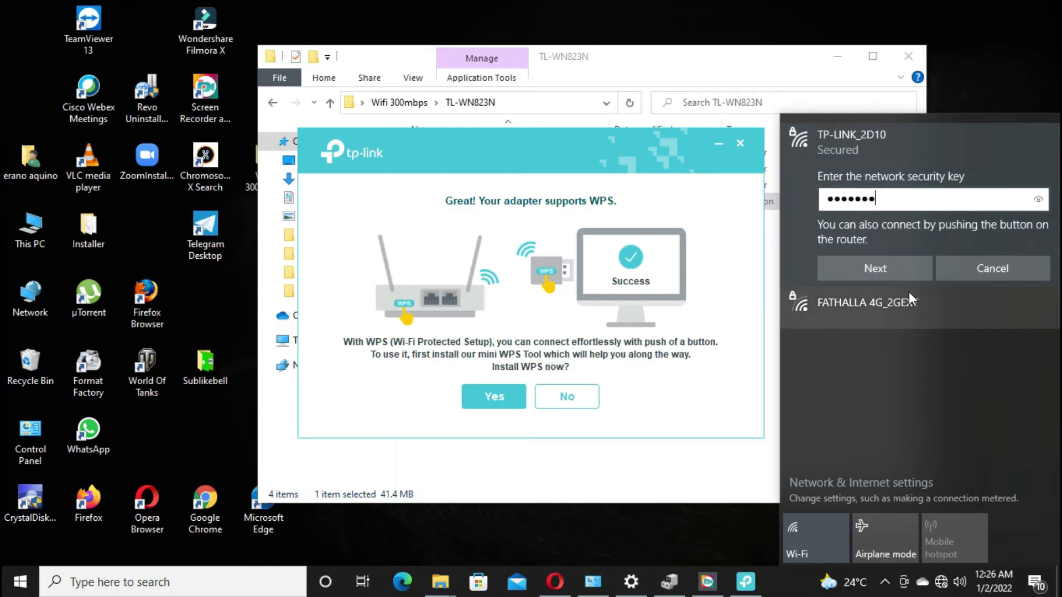
{"action": "key", "text": "Return"}
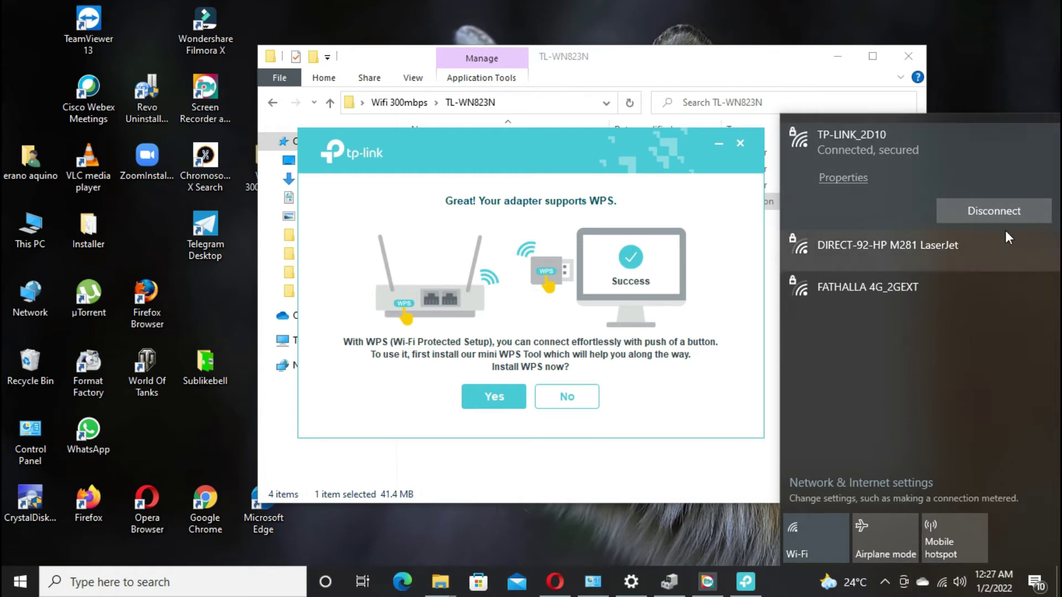
{"action": "left_click", "coordinate": [556, 548]}
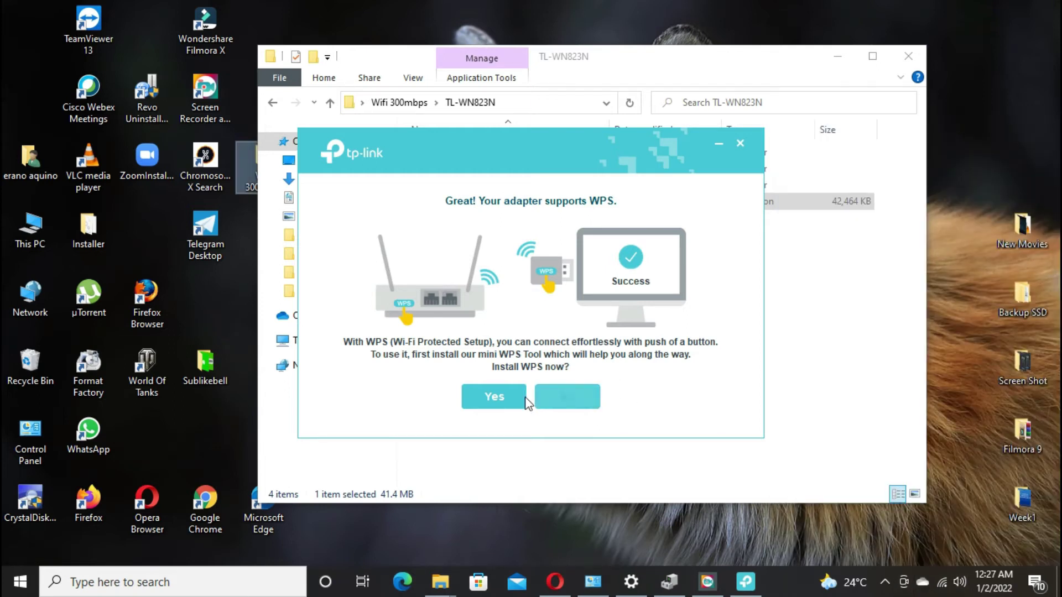
Step: Decline the WPS Tool and review request, close the driver folder, and refresh the desktop
{"action": "left_click", "coordinate": [567, 398]}
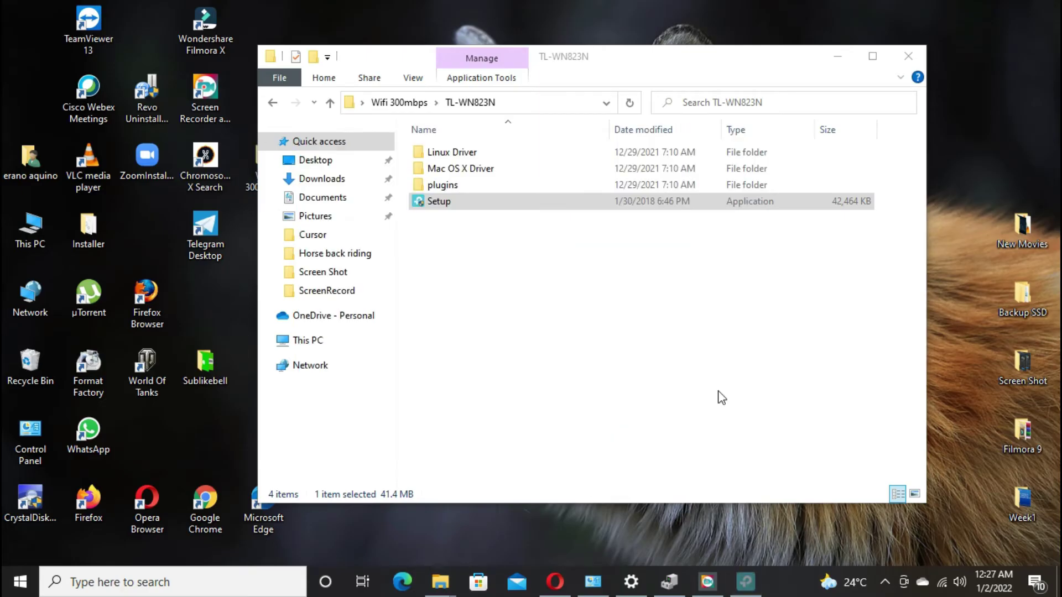
{"action": "left_click", "coordinate": [903, 55]}
{"action": "left_click", "coordinate": [637, 347]}
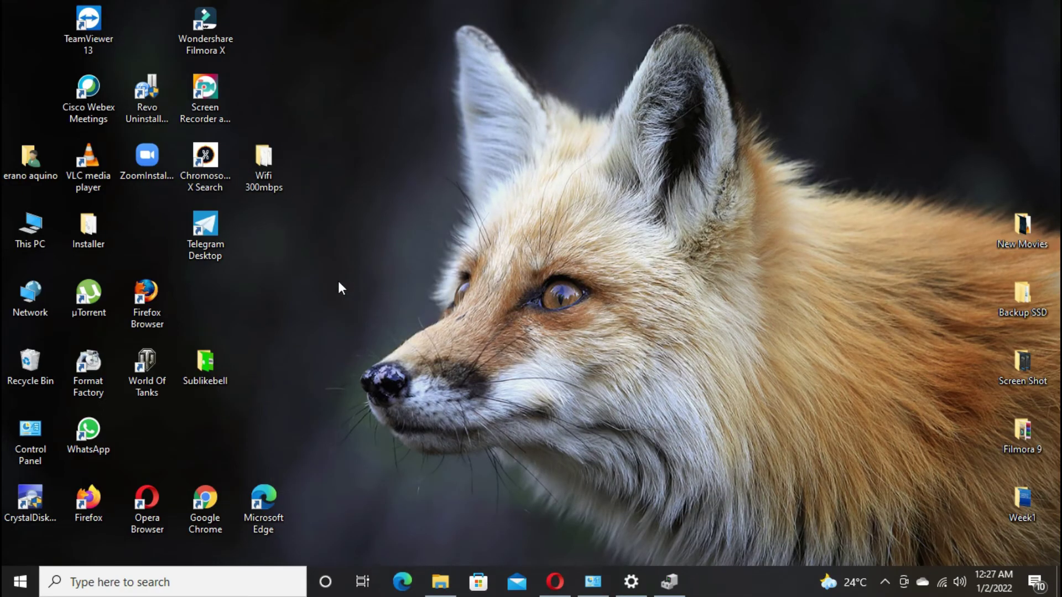
{"action": "right_click", "coordinate": [324, 145]}
{"action": "left_click", "coordinate": [264, 202]}
Step: In Opera, search 'speed test', open Speedtest by Ookla, and press GO
{"action": "double_click", "coordinate": [157, 512]}
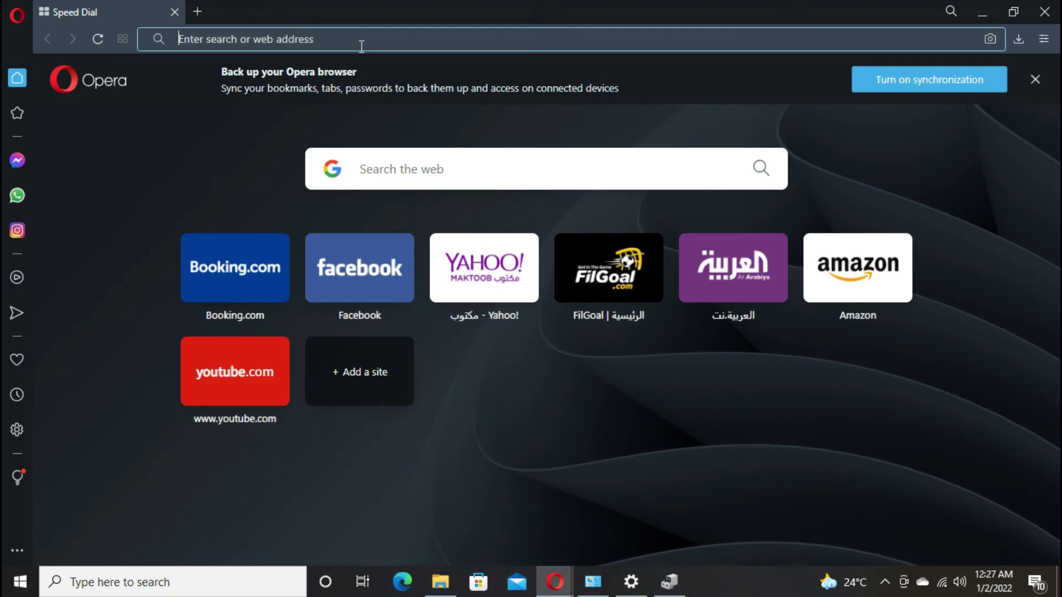
{"action": "type", "text": "spe"}
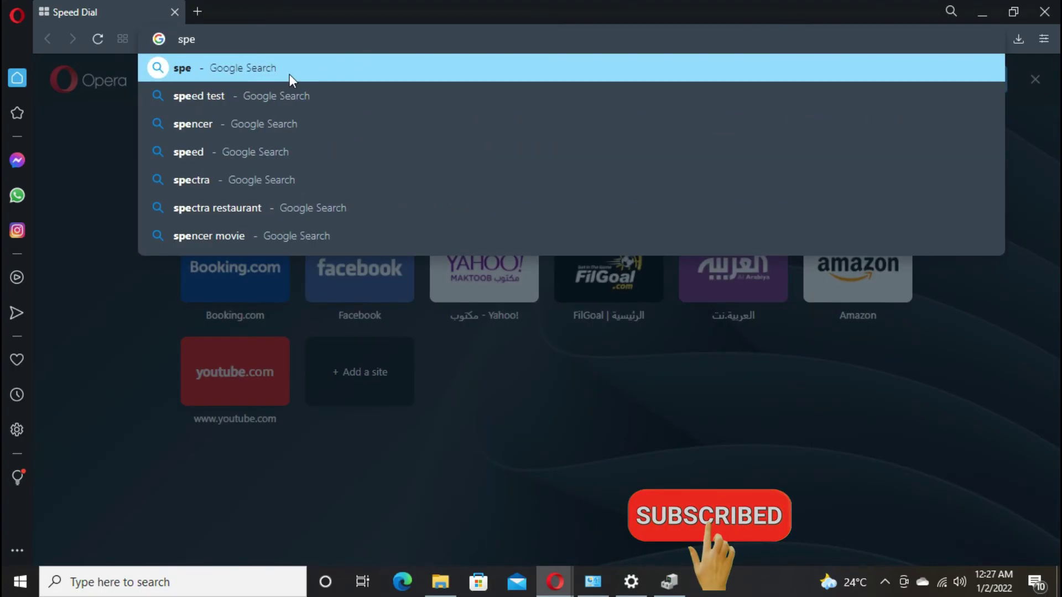
{"action": "left_click", "coordinate": [274, 98]}
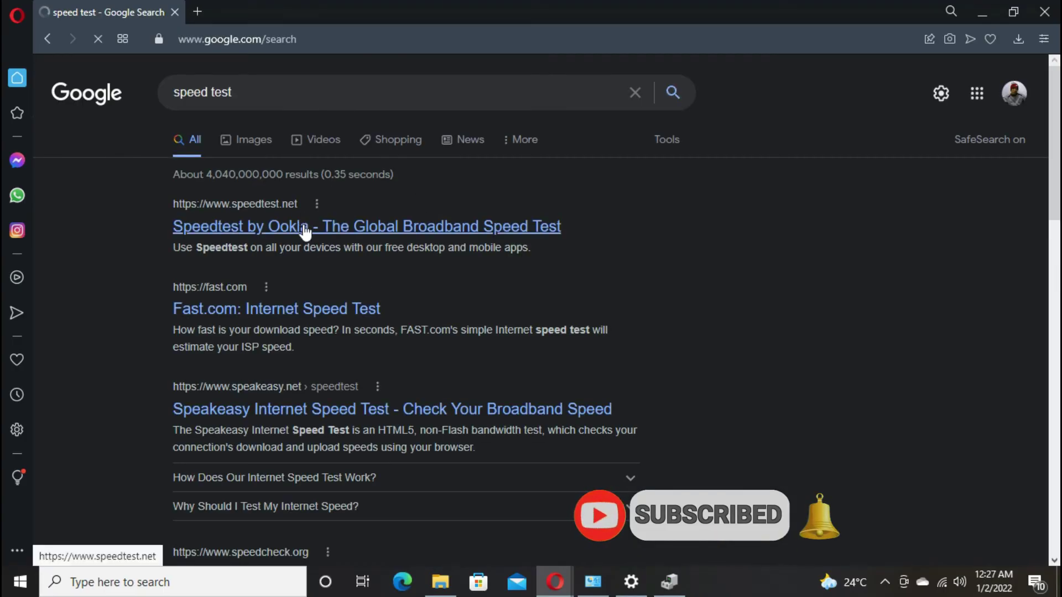
{"action": "left_click", "coordinate": [305, 228]}
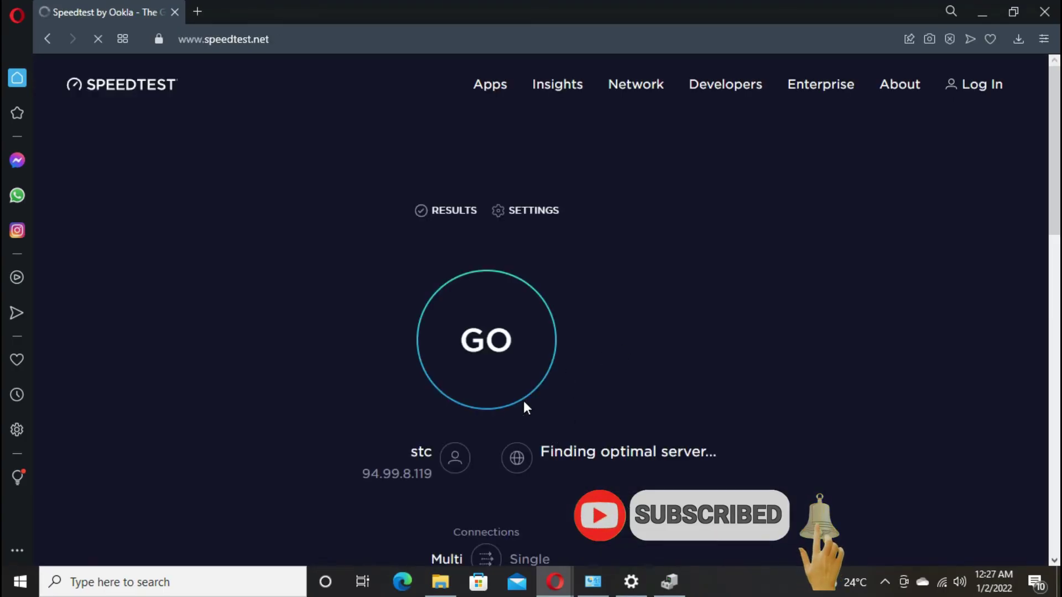
{"action": "left_click", "coordinate": [505, 340]}
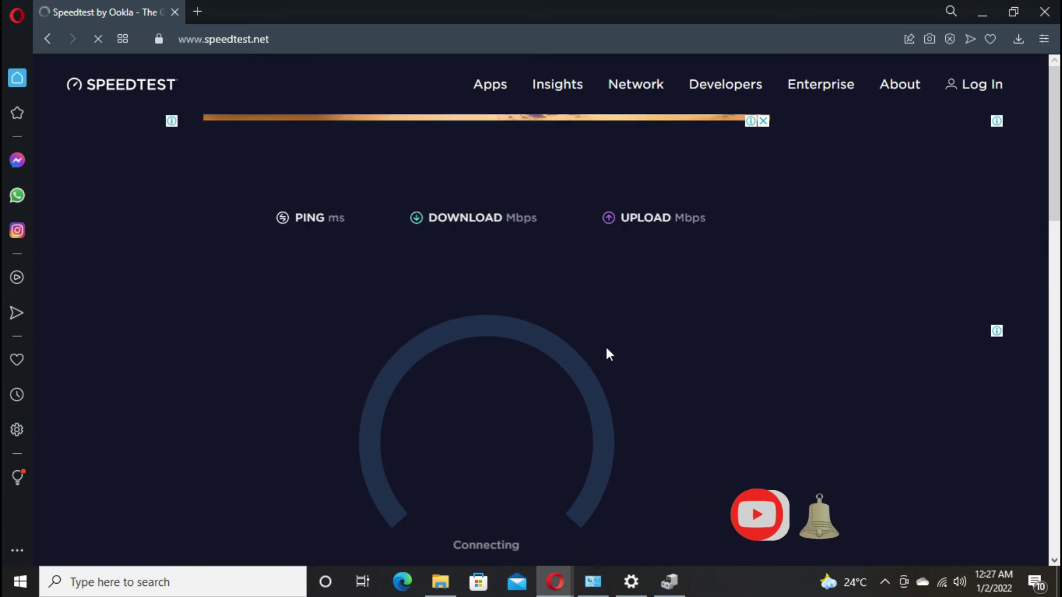